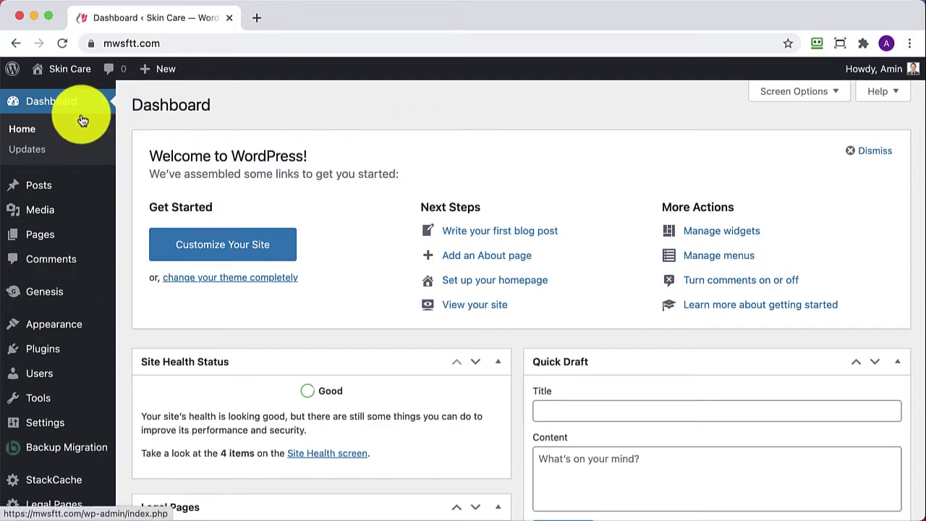
Step: Check that the Updates page lists WordPress 5.6.1 as the current version
left_click(43, 158)
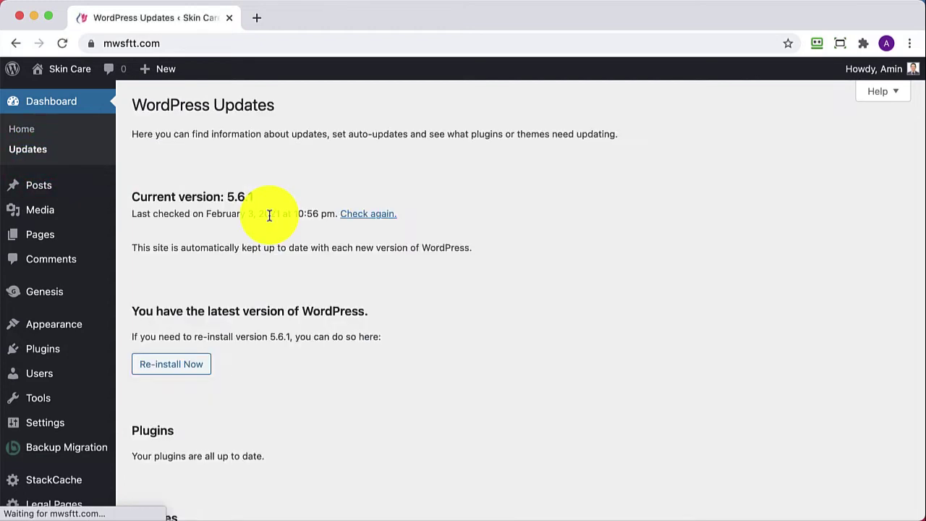
left_click_drag(224, 196, 285, 202)
left_click(305, 190)
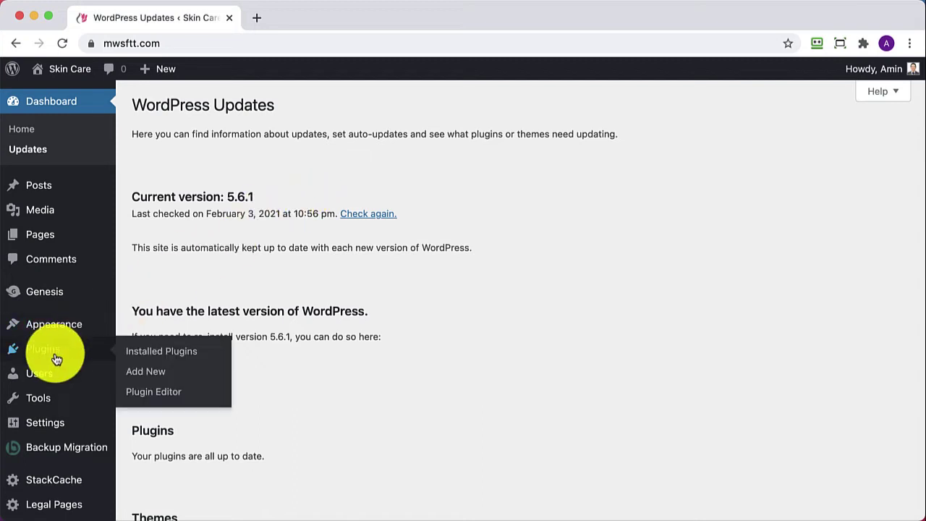
mouse_move(39, 373)
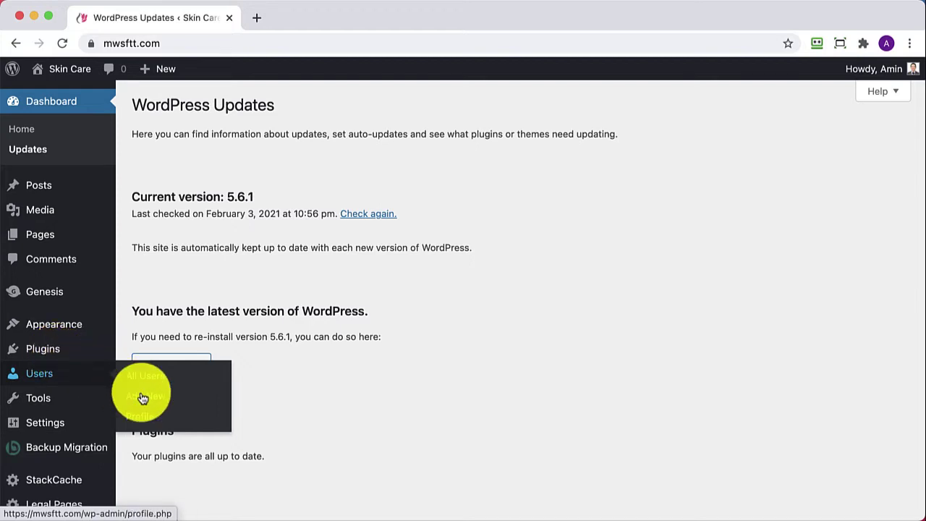
Step: Scroll the profile down to Application Passwords and enter 'SynThesis' as the new password name
double_click(357, 413)
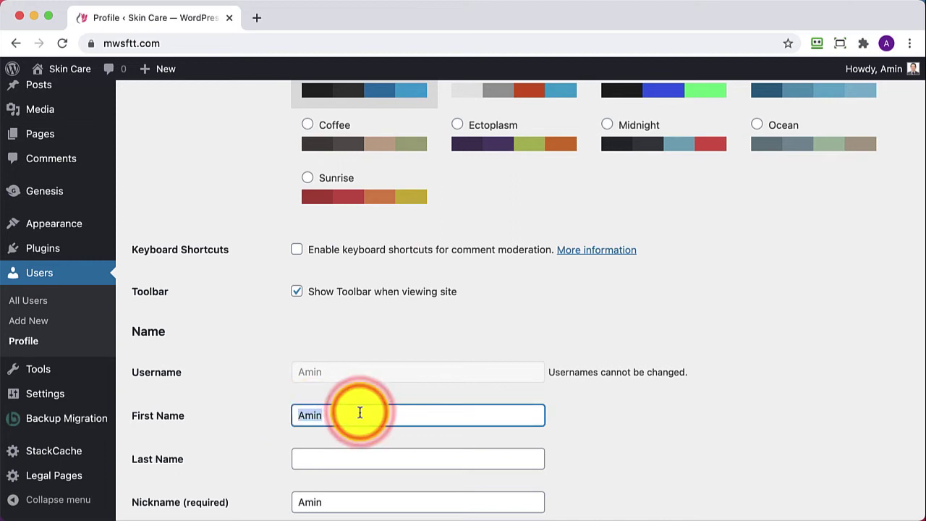
left_click(626, 400)
scroll(627, 403, "down", 5)
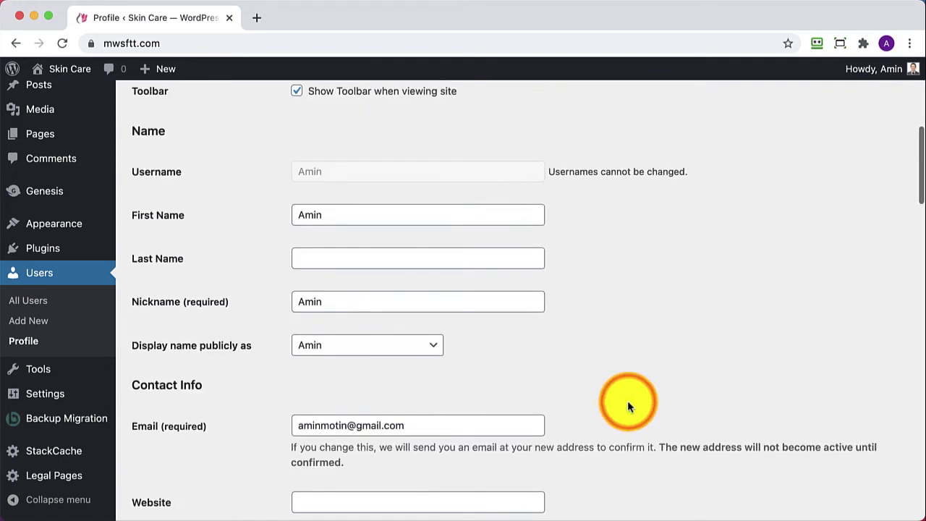
scroll(627, 400, "down", 2)
scroll(627, 400, "down", 2)
scroll(627, 400, "down", 2)
scroll(627, 400, "down", 2)
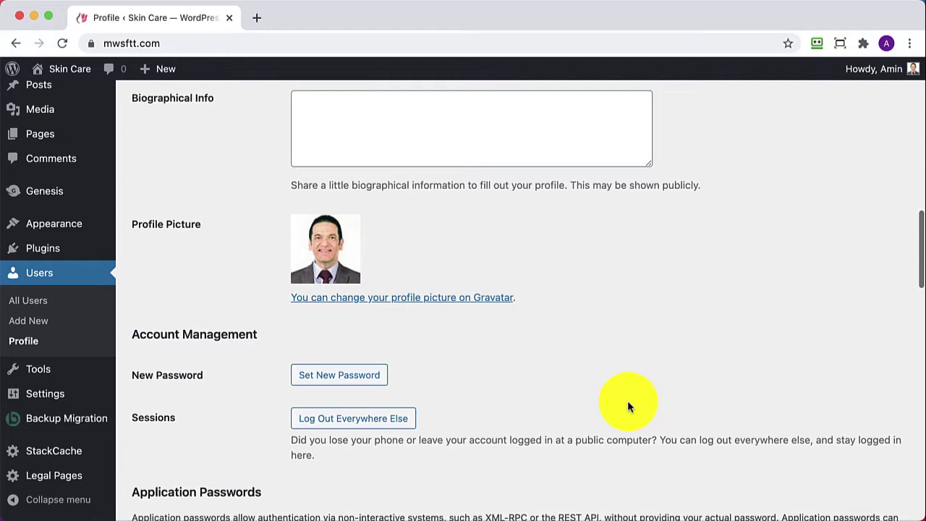
scroll(627, 404, "down", 2)
scroll(627, 404, "down", 2)
scroll(627, 403, "down", 4)
scroll(627, 404, "down", 1)
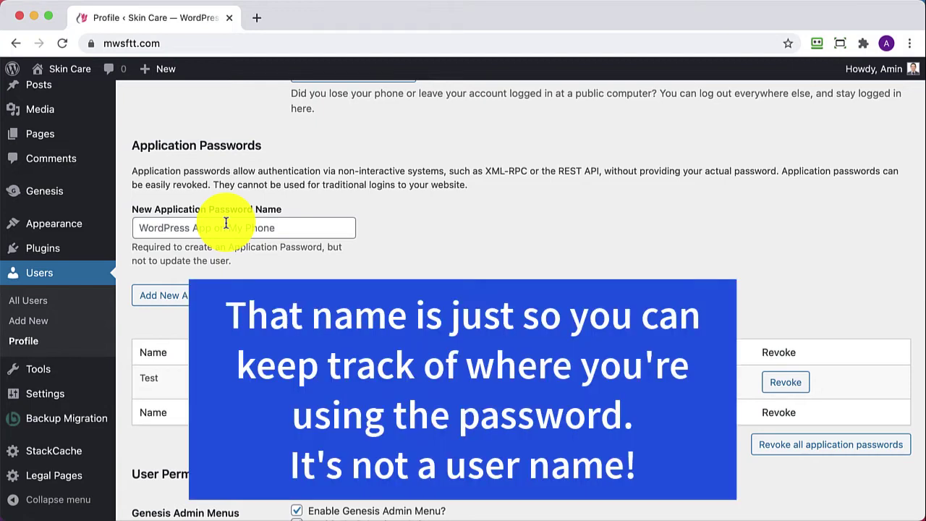
left_click(226, 226)
type("Syn")
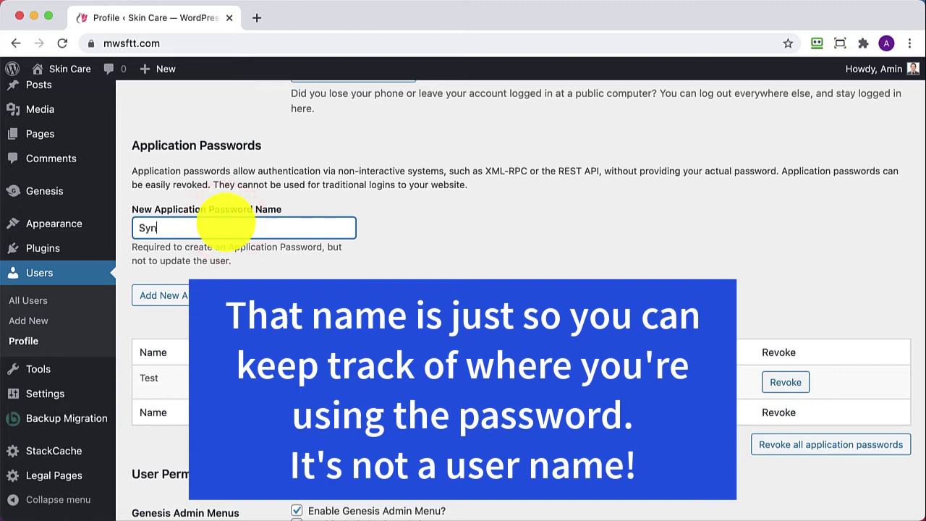
type("Thesis")
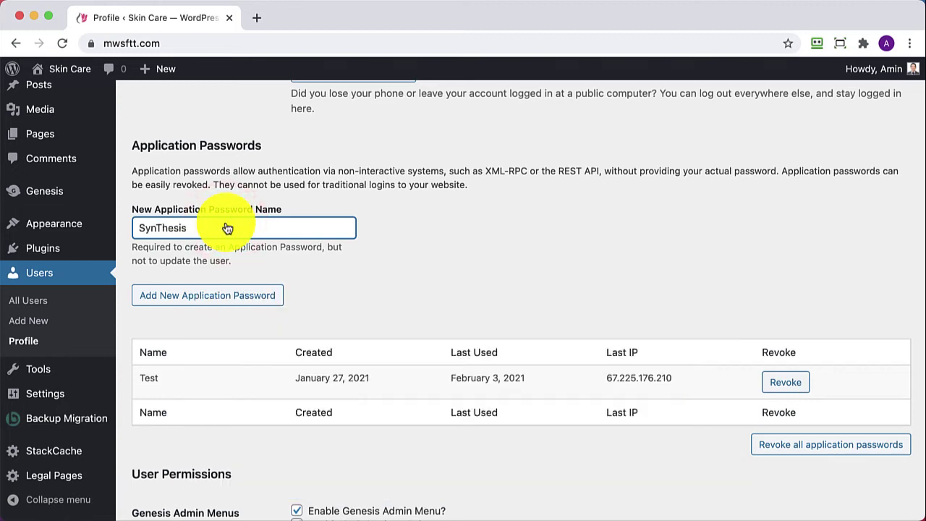
Step: Generate the SynThesis application password and select its code for copying
left_click(194, 298)
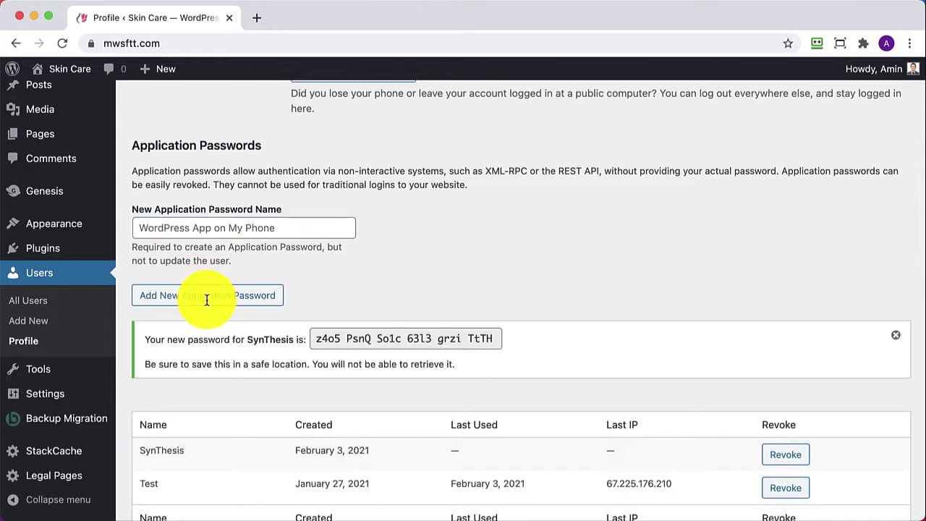
left_click_drag(316, 338, 490, 341)
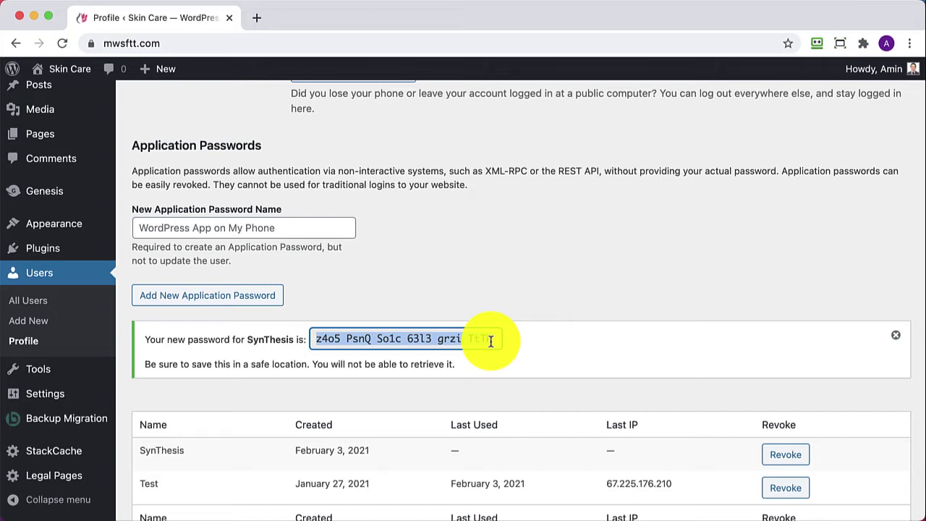
scroll(490, 342, "down", 2)
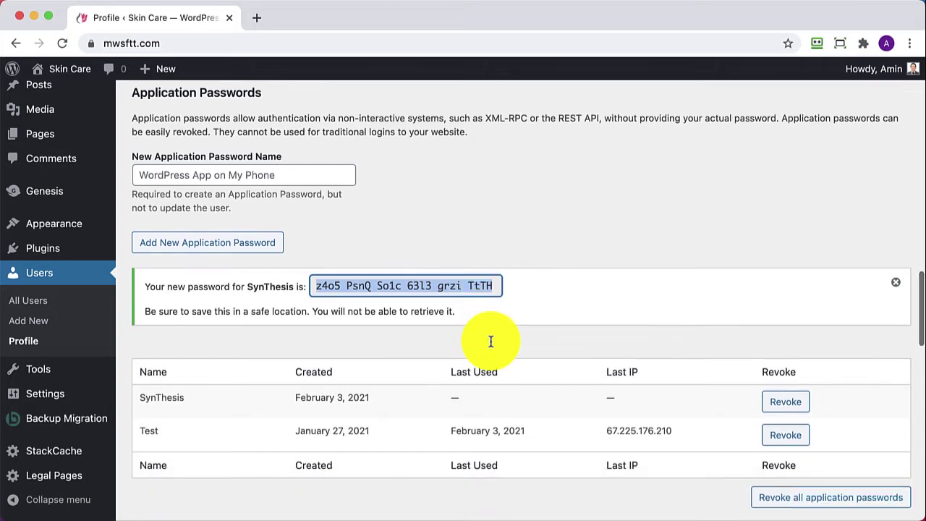
scroll(491, 342, "down", 2)
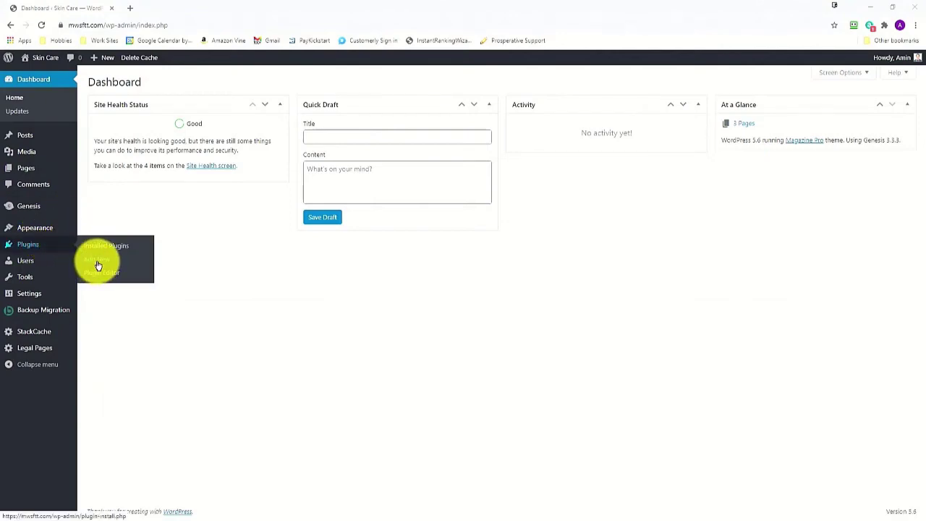
Step: Search plugins for 'application passwords', then install and activate the Application Passwords plugin
left_click(98, 261)
left_click(800, 108)
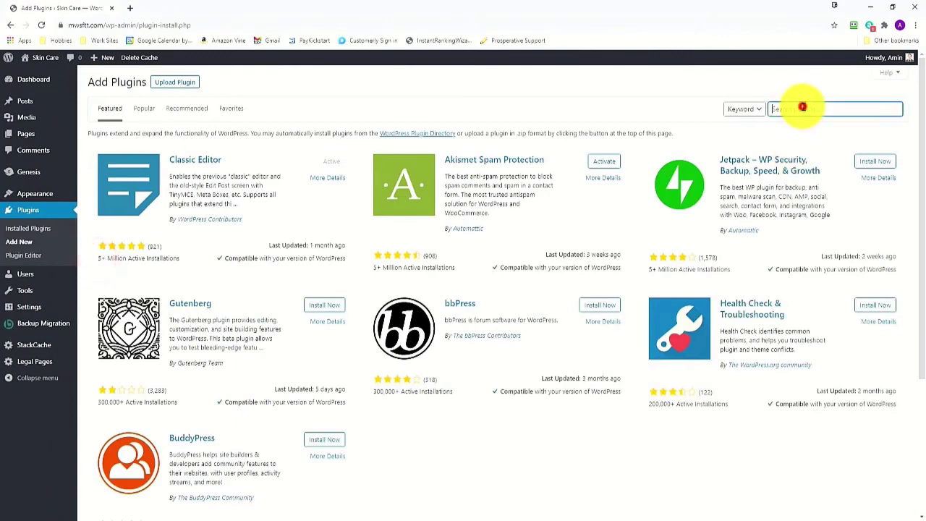
type("application passwords")
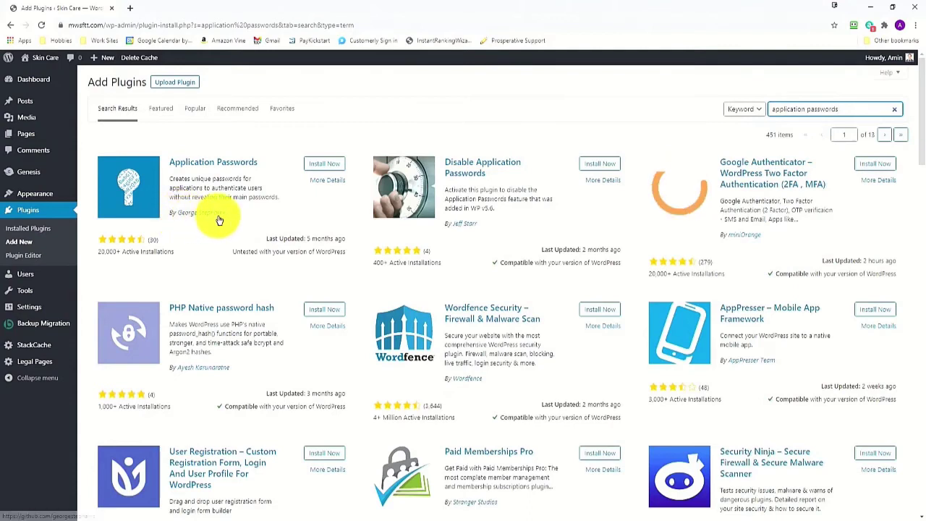
left_click(324, 167)
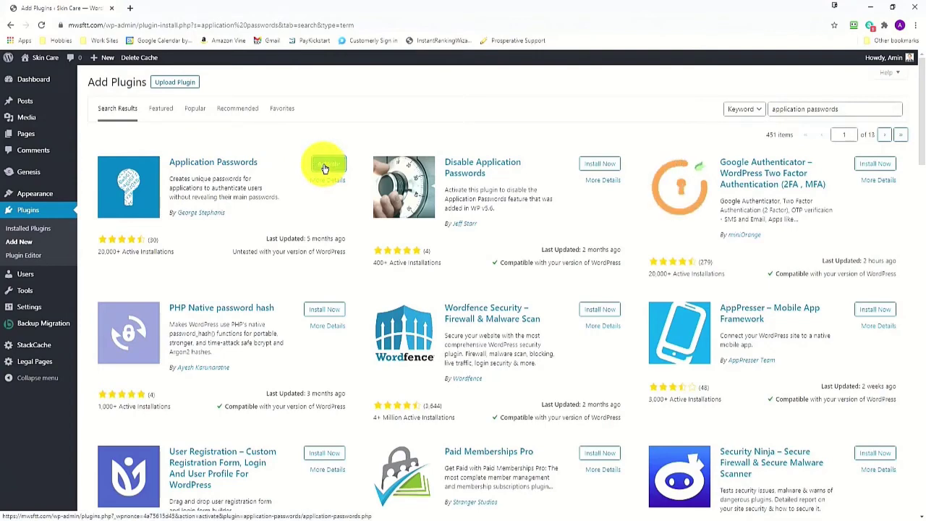
left_click(325, 167)
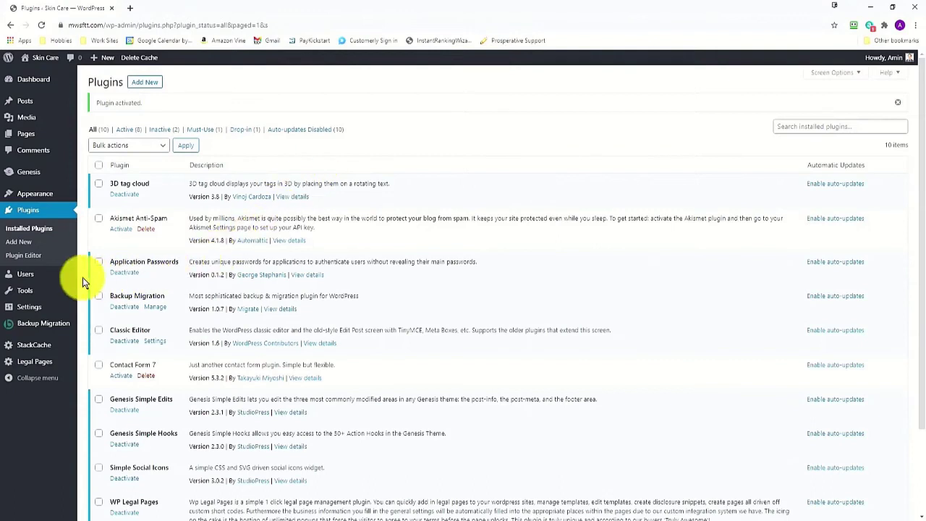
mouse_move(25, 273)
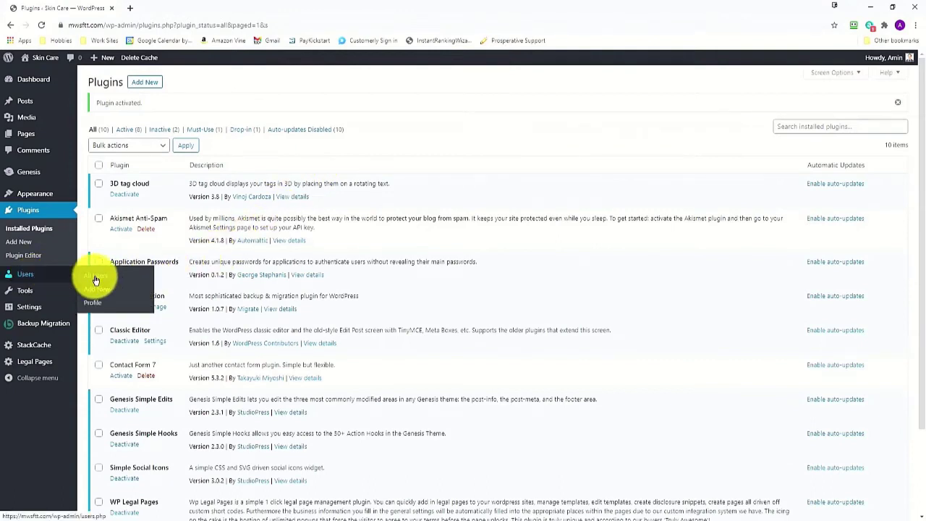
Step: Open the administrator's profile from All Users and scroll to its Application Passwords section
left_click(96, 279)
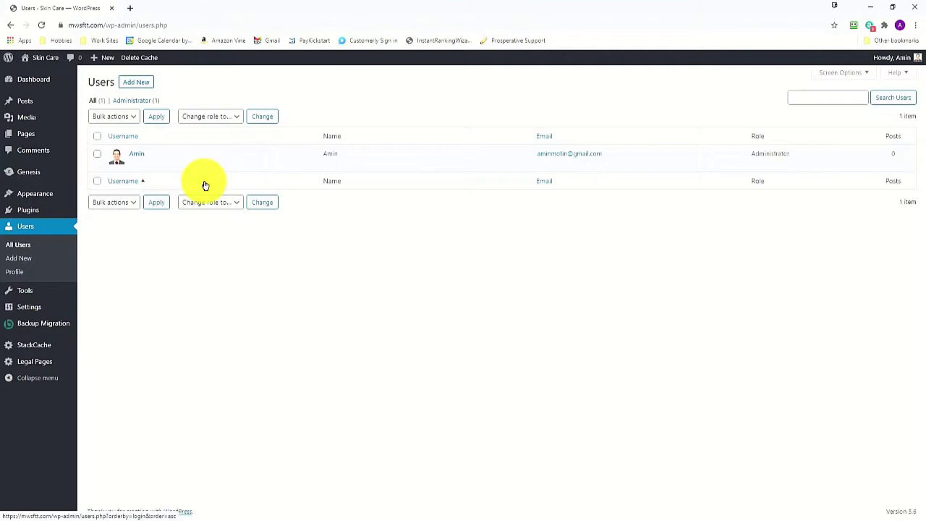
mouse_move(434, 157)
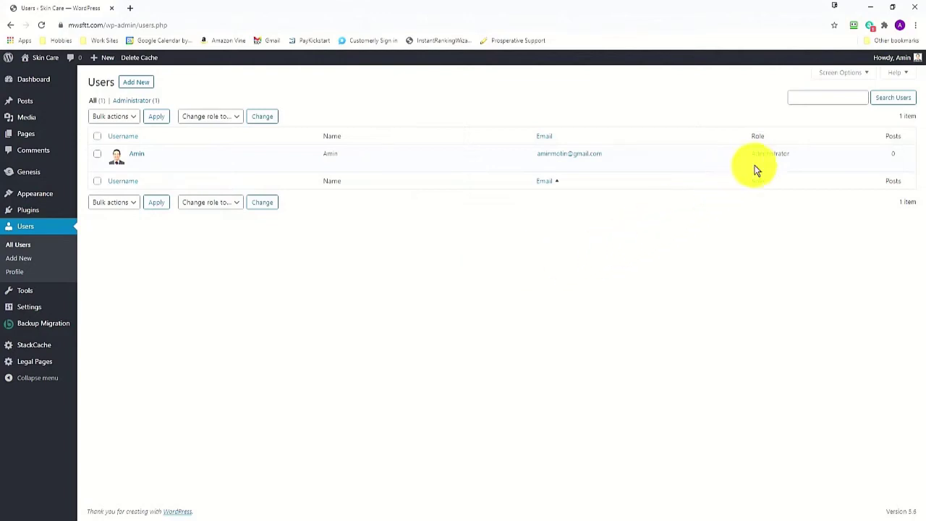
mouse_move(767, 162)
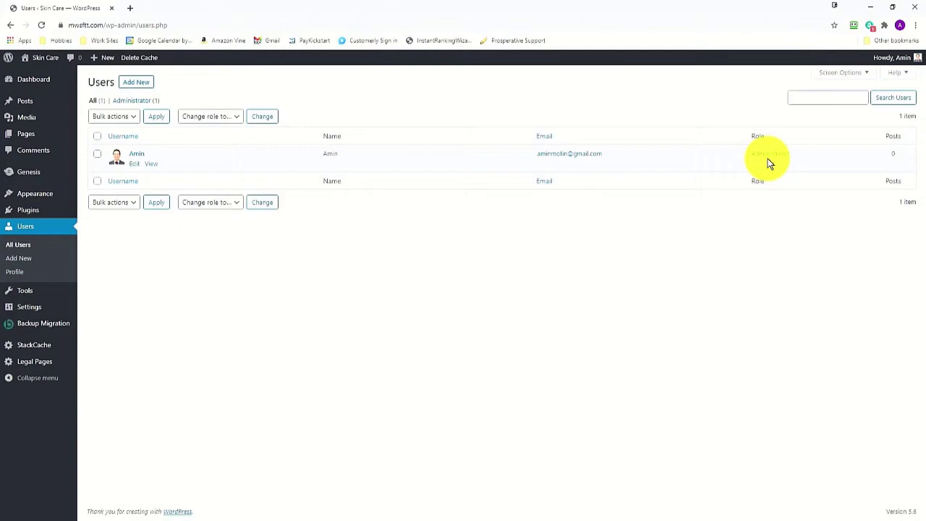
left_click(136, 167)
scroll(604, 361, "down", 1)
scroll(593, 358, "down", 3)
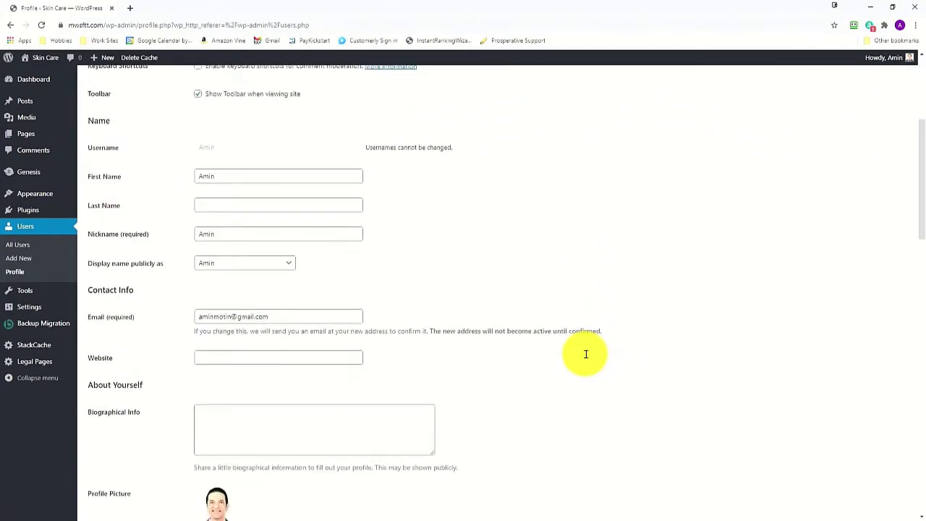
scroll(584, 356, "down", 2)
scroll(582, 356, "down", 2)
scroll(577, 353, "down", 1)
scroll(571, 351, "down", 1)
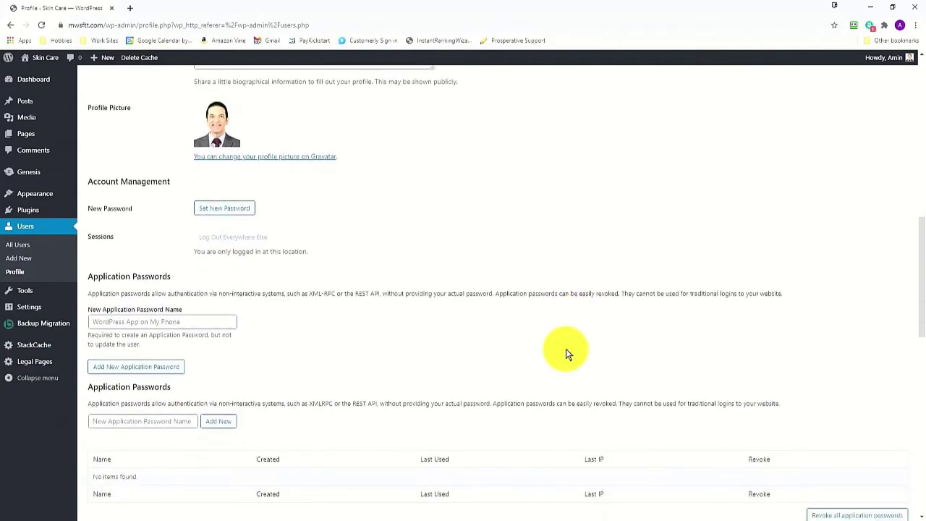
scroll(565, 350, "down", 1)
scroll(561, 352, "down", 1)
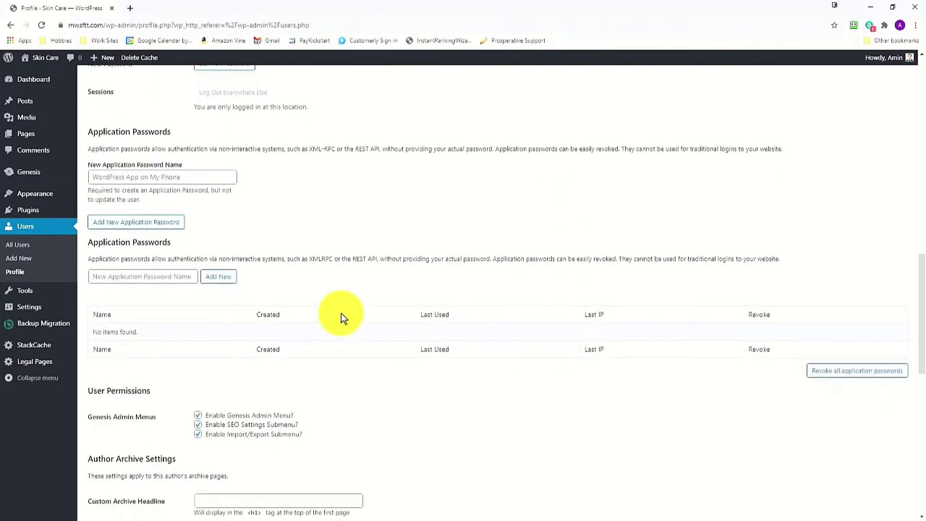
Step: Create a new application password named 'SynthPassword'
left_click(127, 225)
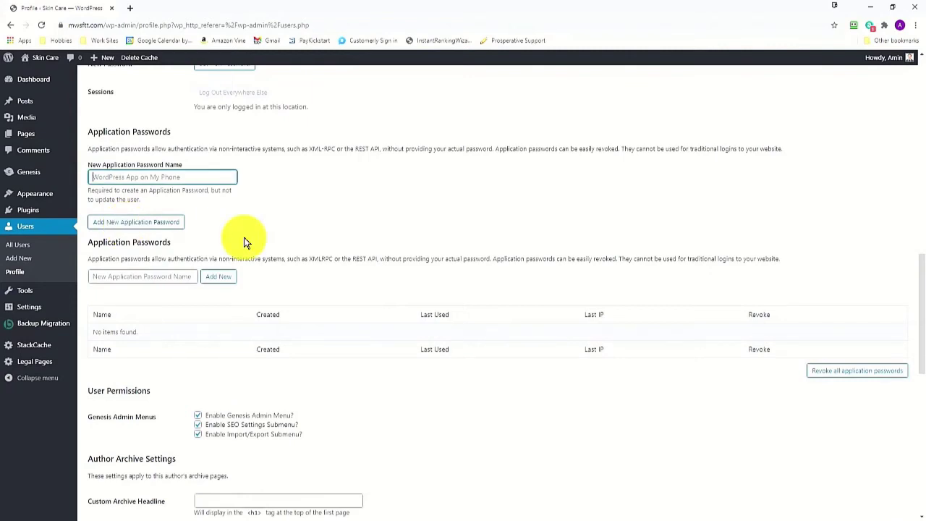
type("Synth")
type("Password")
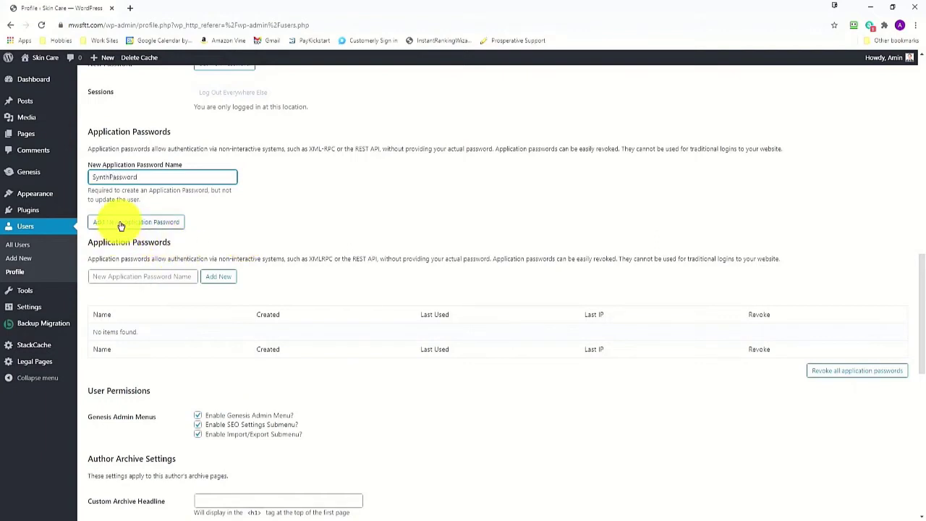
left_click(121, 225)
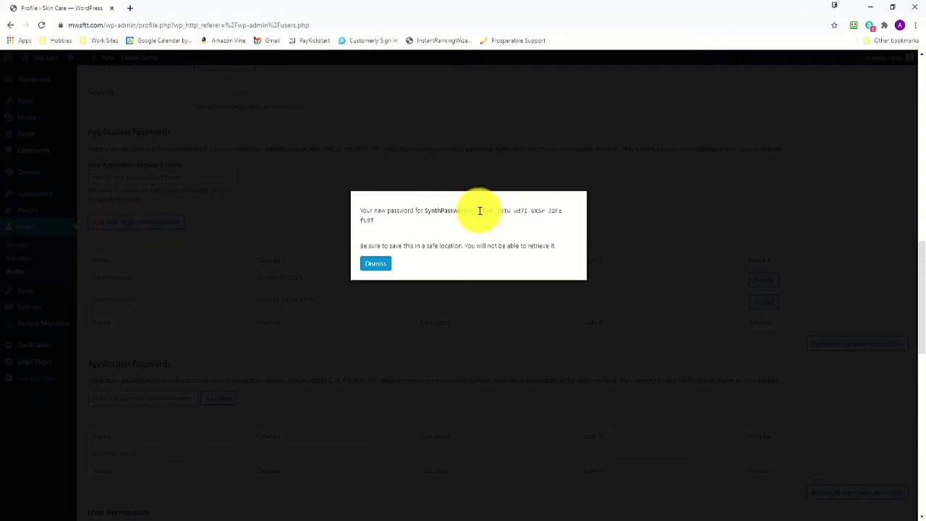
Step: Copy the generated SynthPassword code to the clipboard
left_click_drag(480, 211, 372, 226)
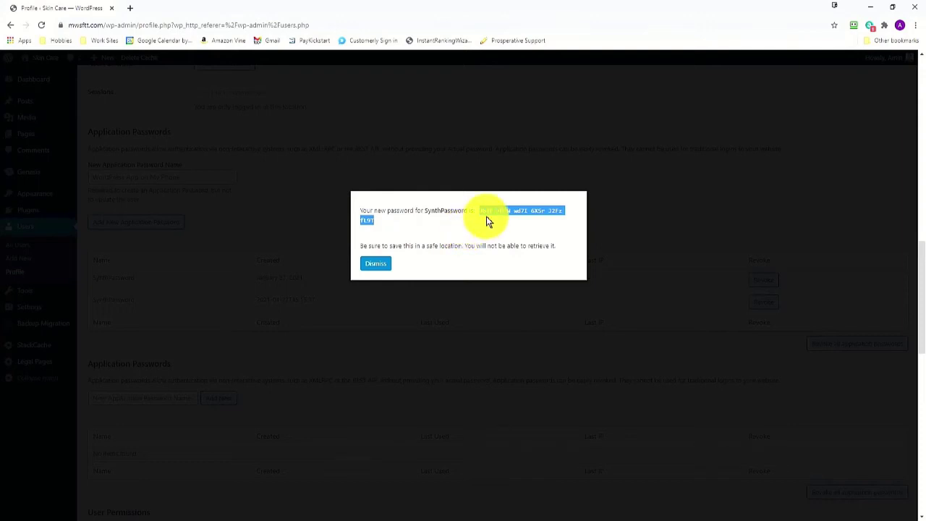
right_click(505, 209)
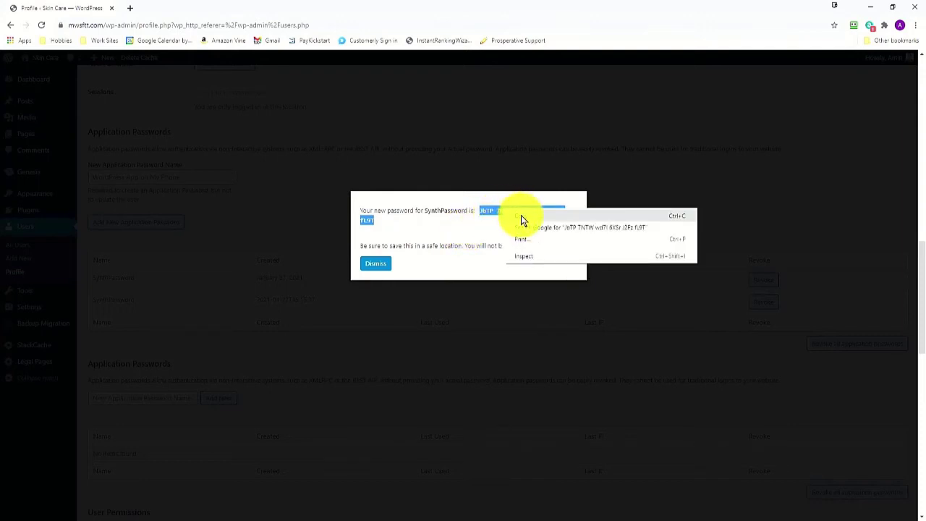
left_click(521, 217)
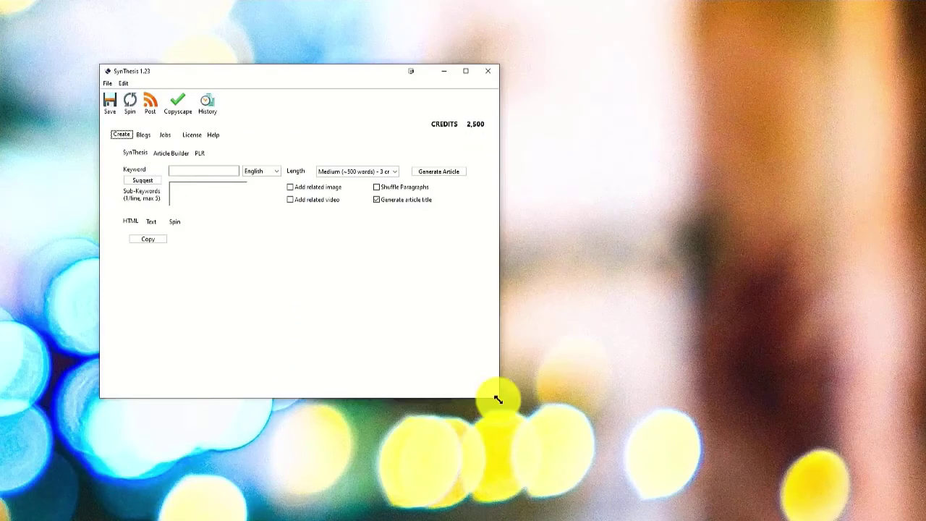
Step: Enter username 'Amin' and paste the copied application password into the blog connection form
left_click_drag(497, 399, 831, 485)
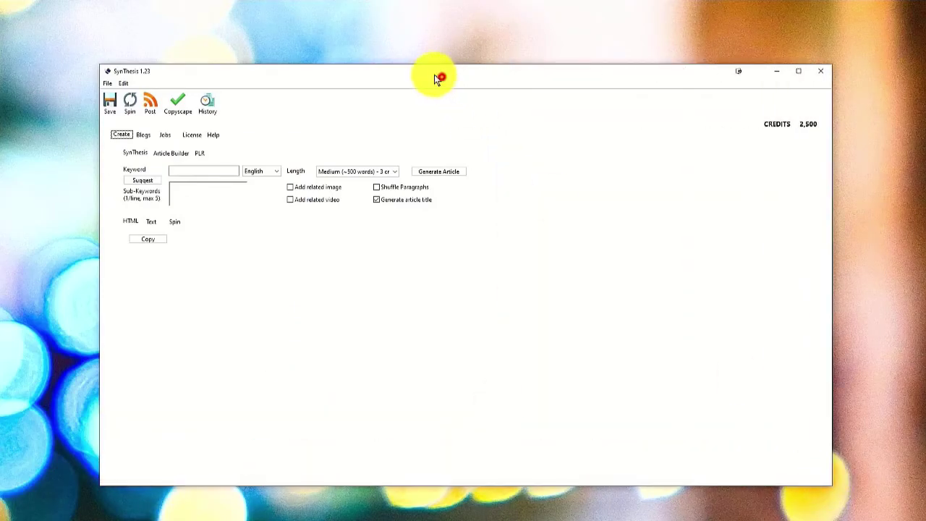
left_click_drag(436, 78, 423, 60)
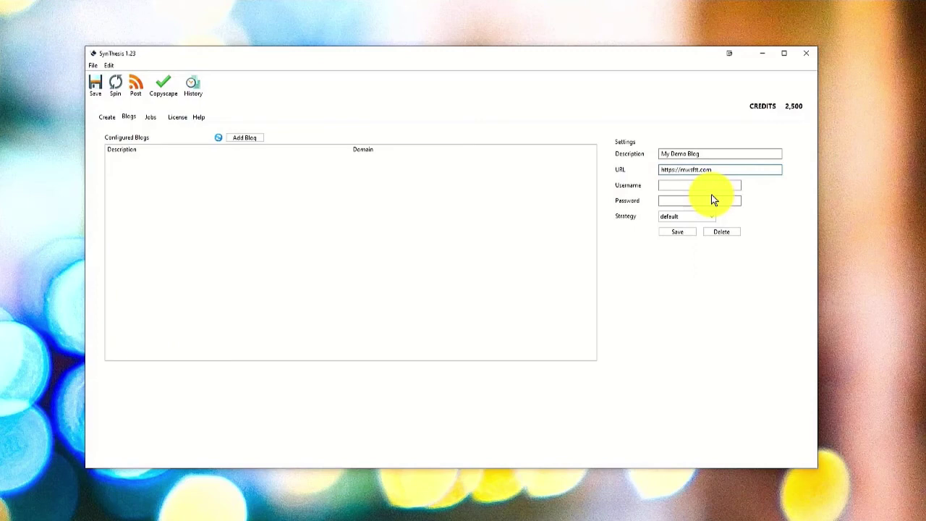
left_click(684, 187)
type("Amin")
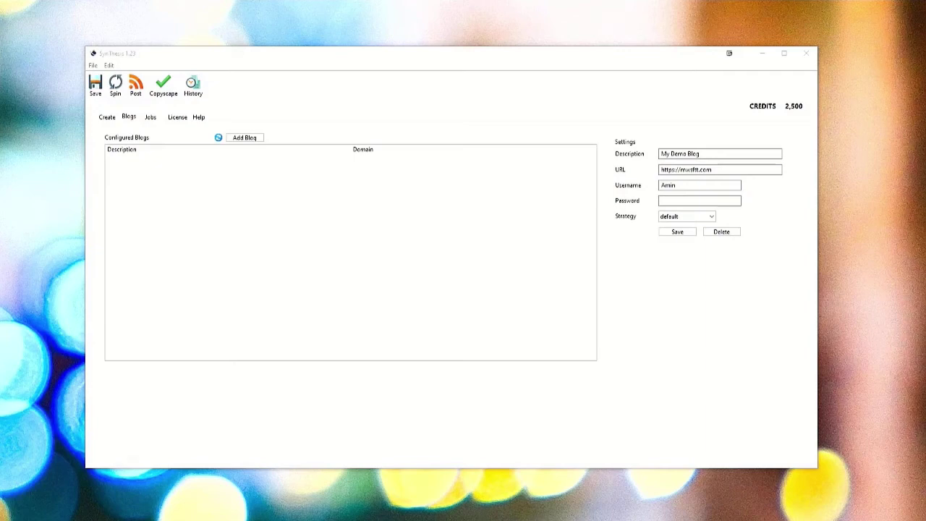
left_click(666, 202)
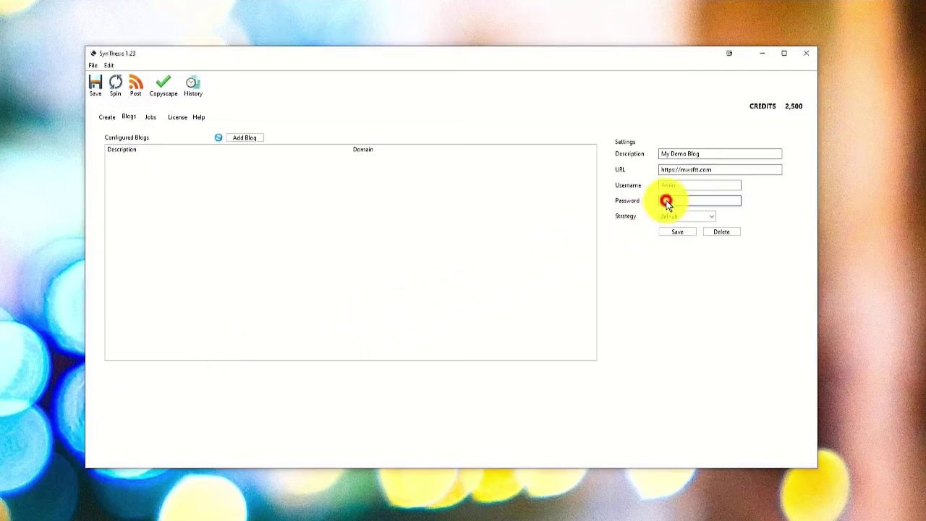
right_click(669, 199)
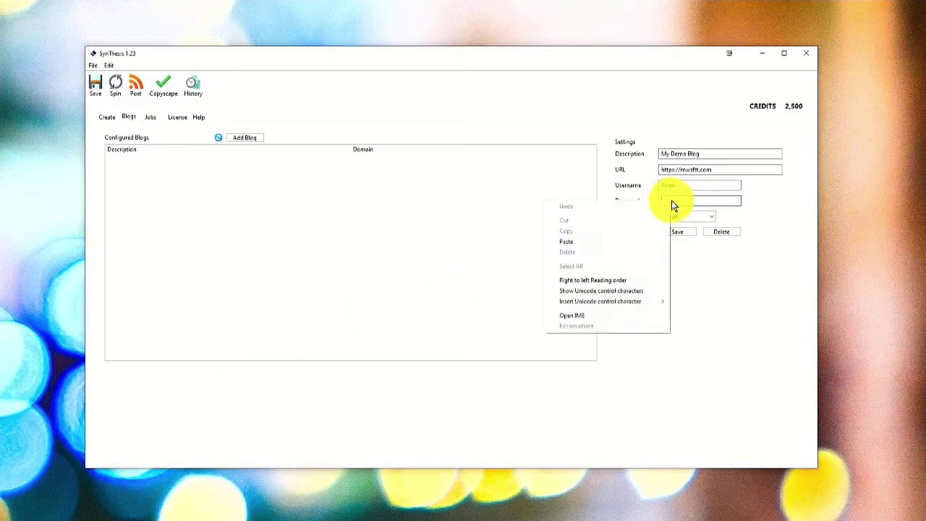
left_click(592, 241)
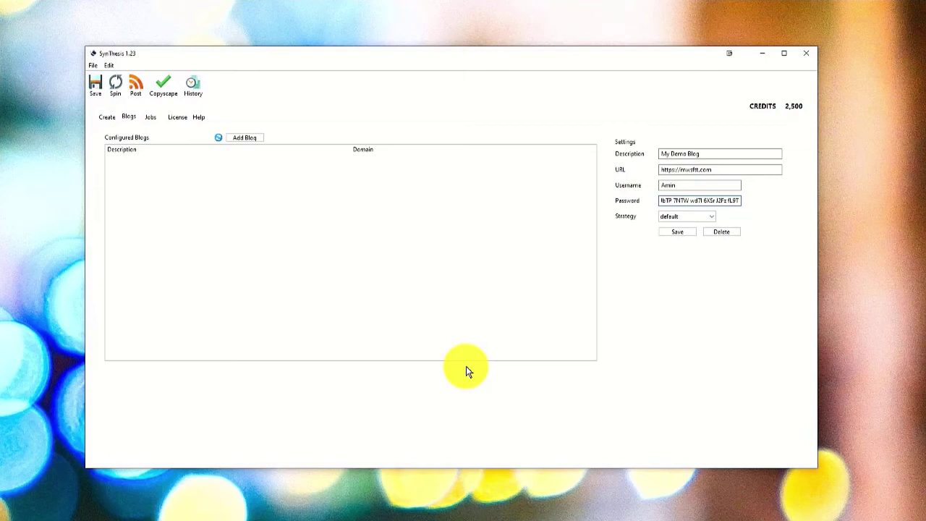
Step: Set the connection strategy to app password and save the My Demo Blog connection
left_click(711, 216)
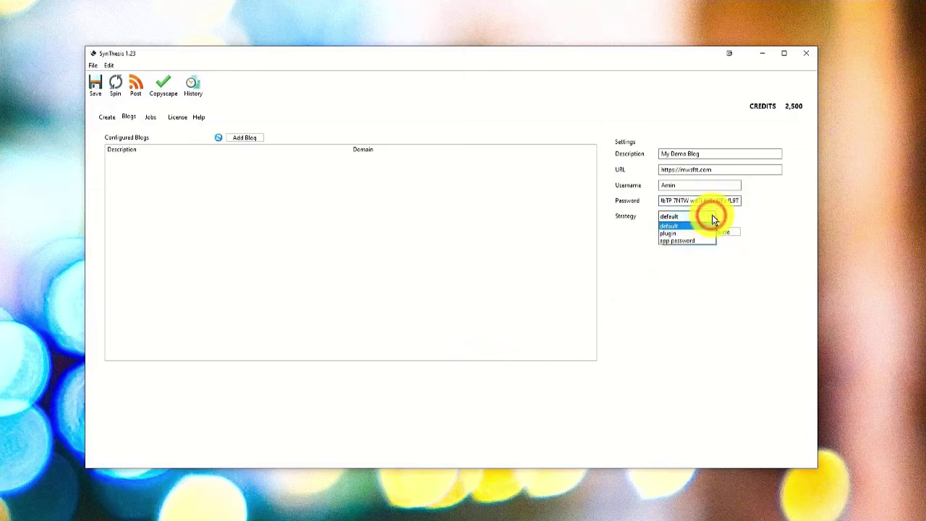
left_click(671, 241)
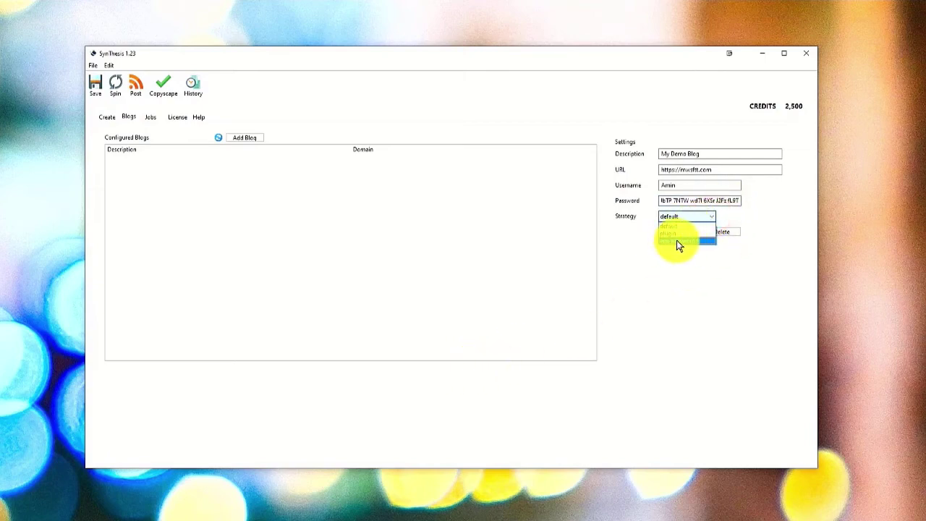
left_click(677, 240)
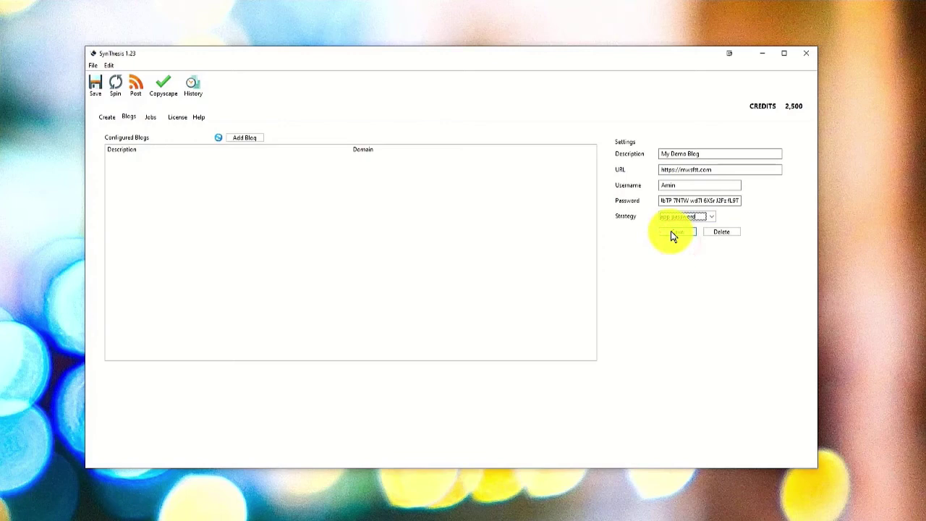
left_click(670, 231)
left_click(102, 117)
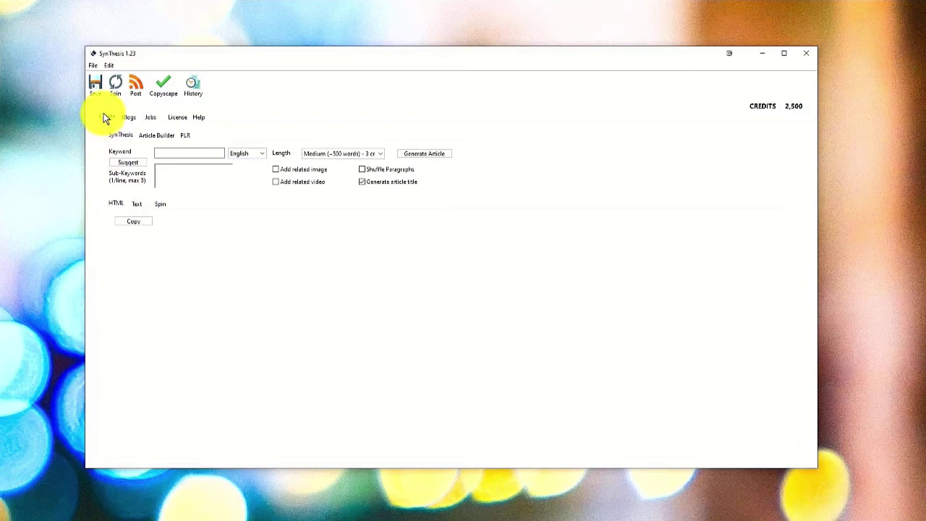
Step: Generate a short article with a related image for keyword 'weight less', then view WordPress Posts
left_click(152, 119)
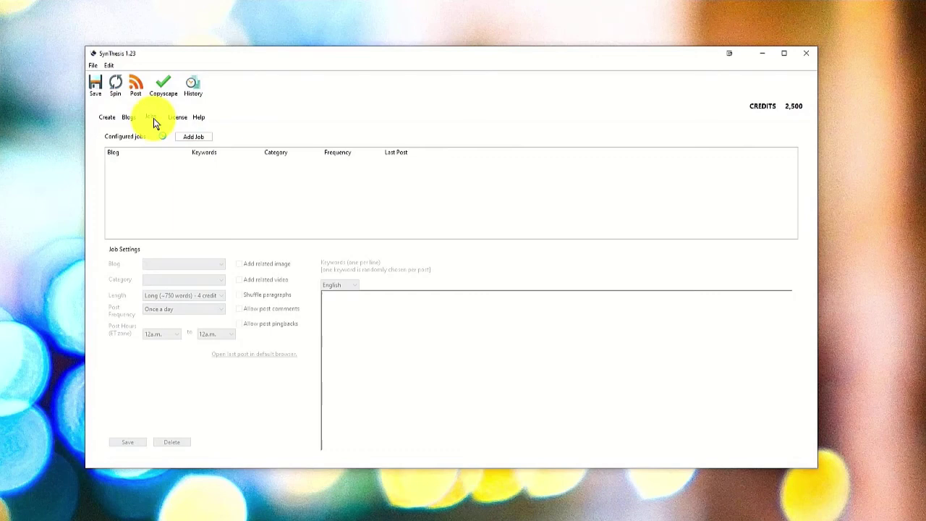
left_click(107, 120)
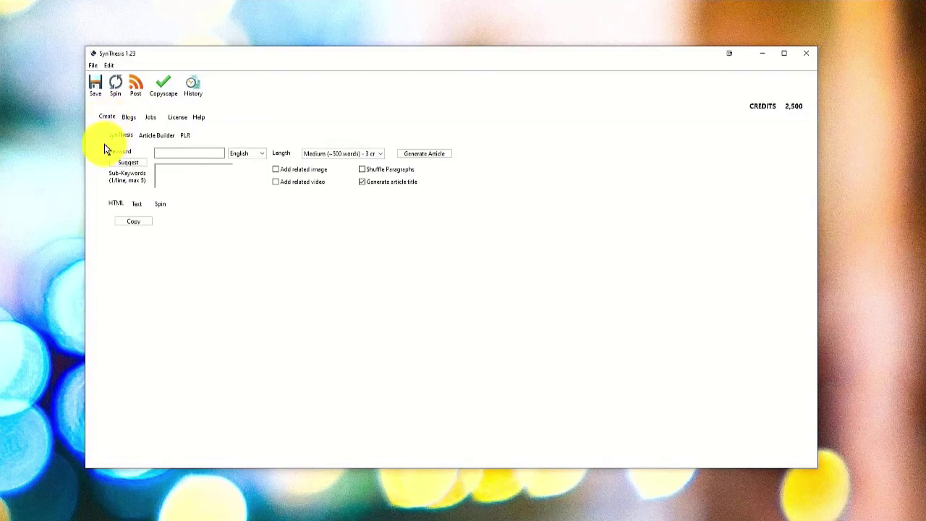
left_click(188, 154)
type("weight less")
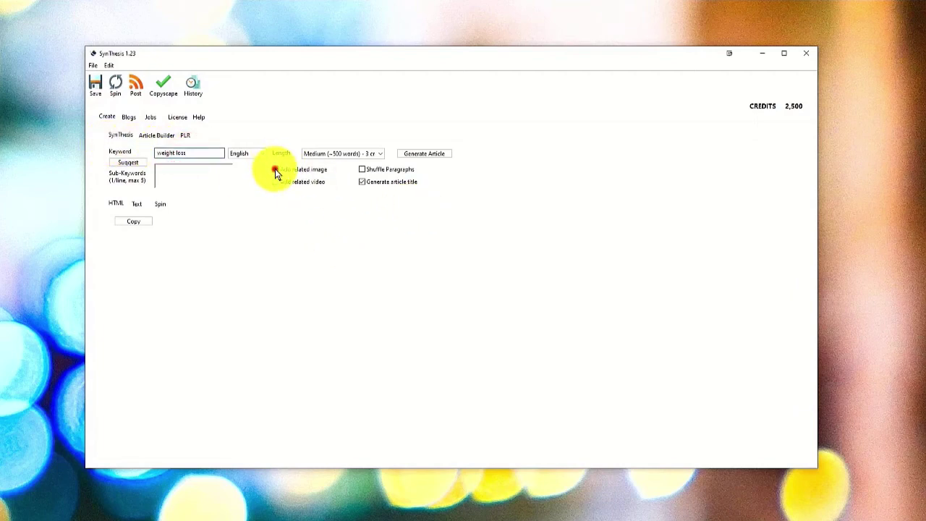
left_click(275, 169)
left_click(380, 153)
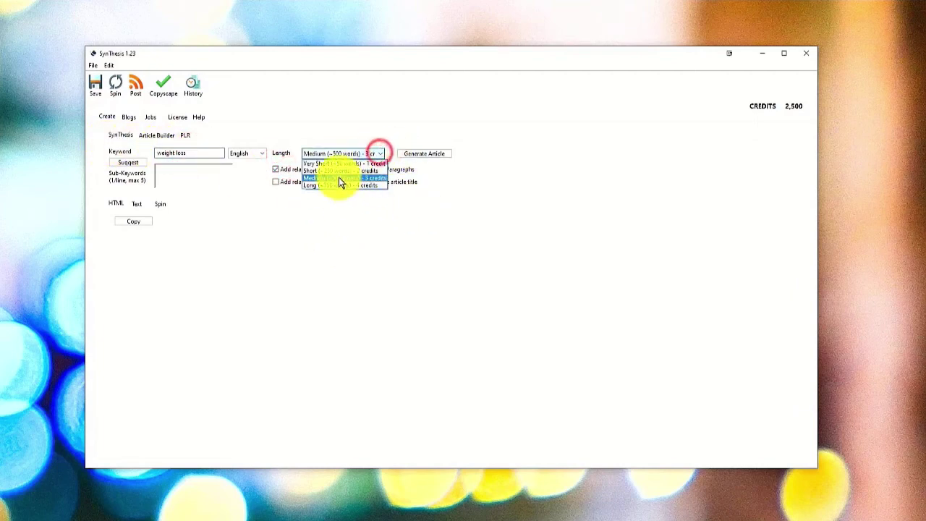
left_click(338, 171)
left_click(423, 153)
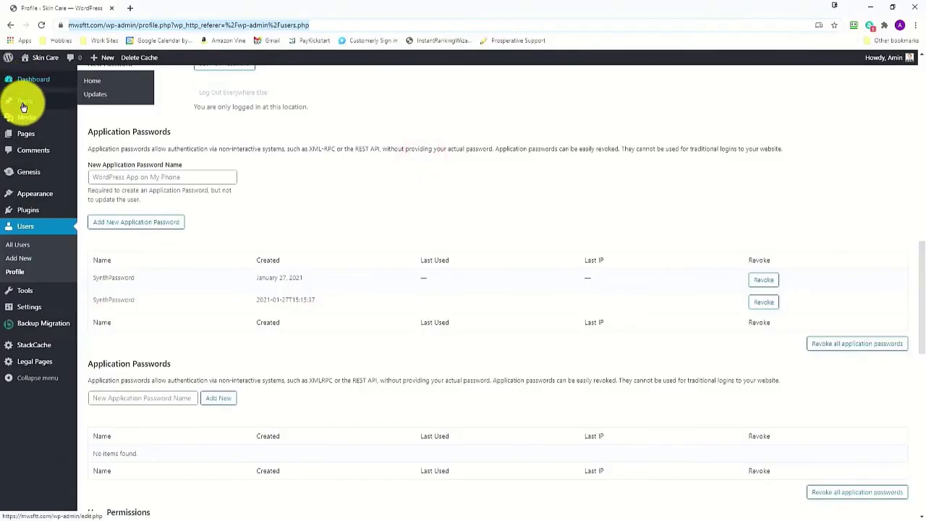
left_click(23, 101)
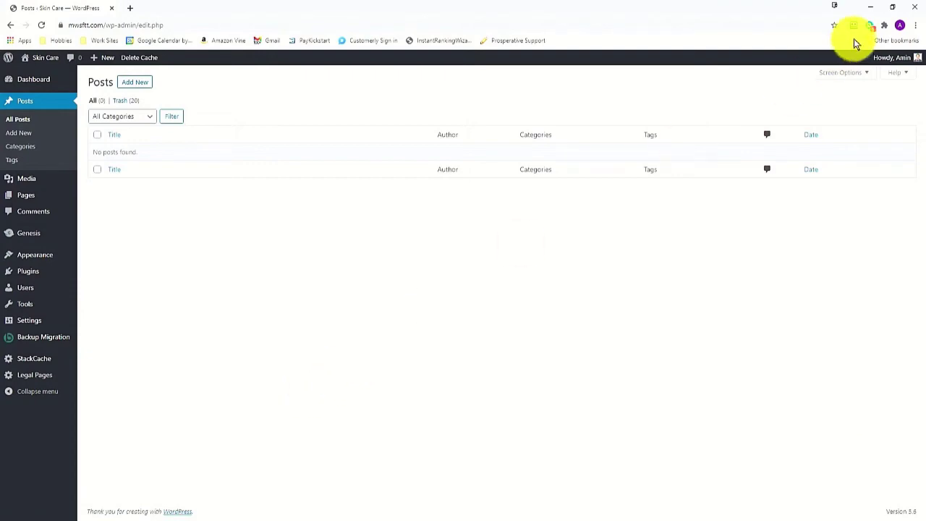
Step: Minimize the browser after seeing the empty Posts list to return to SynThesis
left_click(870, 7)
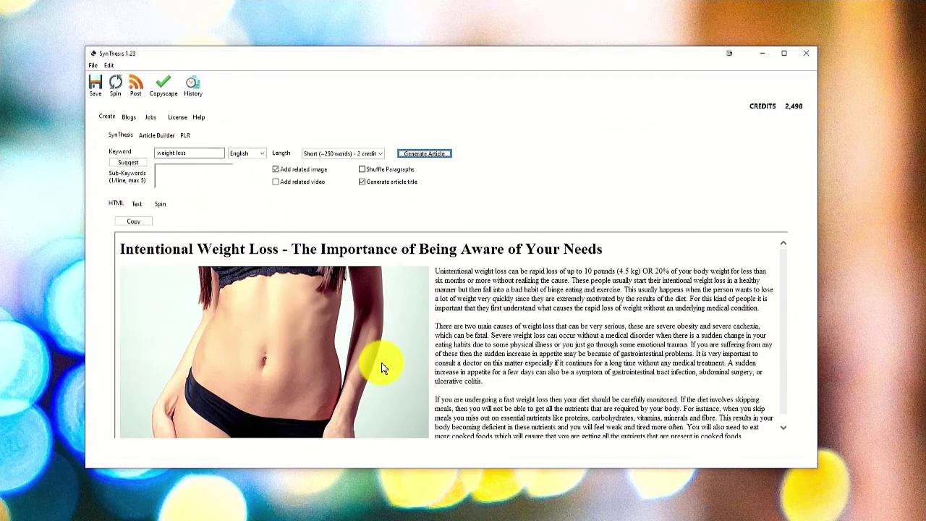
Step: Post the article to My Demo Blog in the Natural Skin Care category with comments allowed
left_click(136, 87)
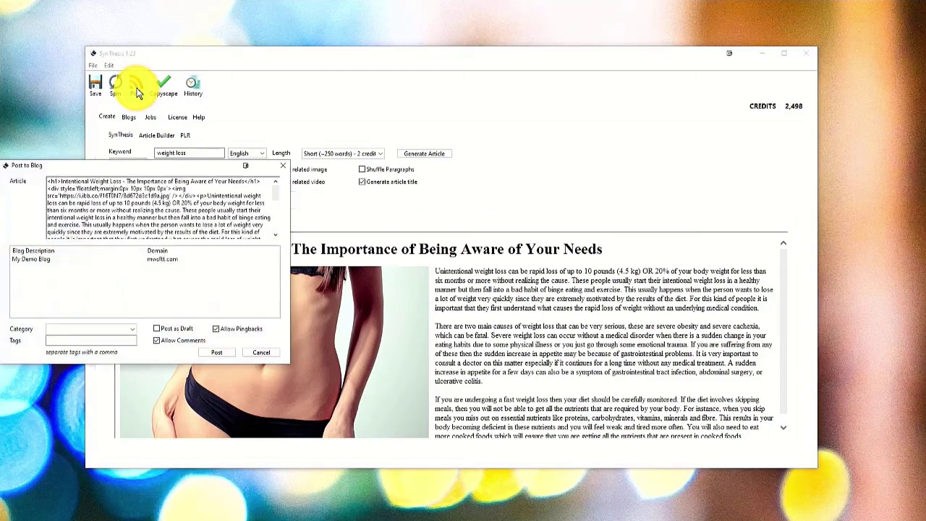
left_click_drag(108, 169, 310, 155)
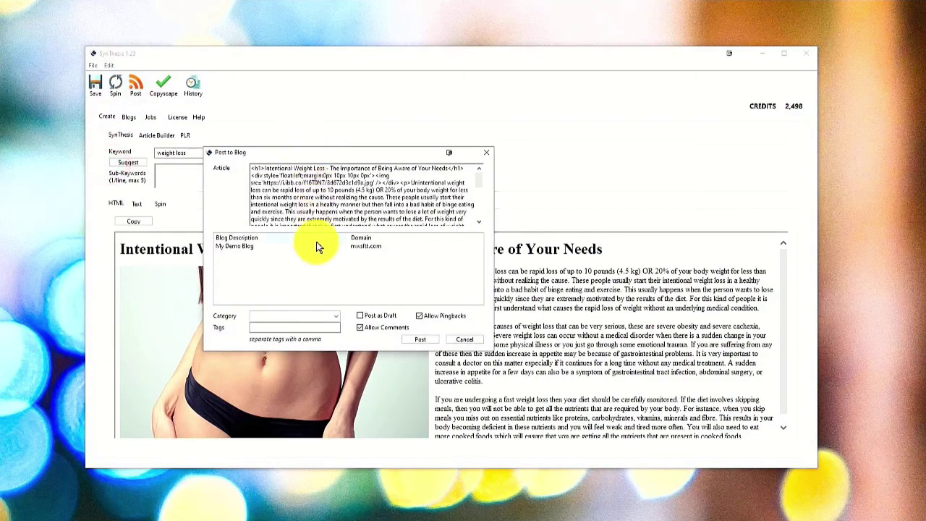
left_click(230, 245)
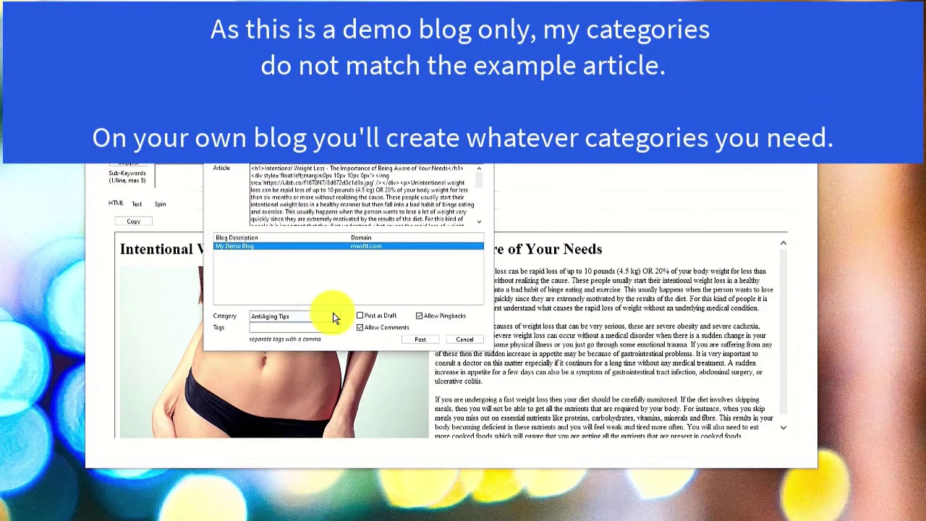
left_click(336, 316)
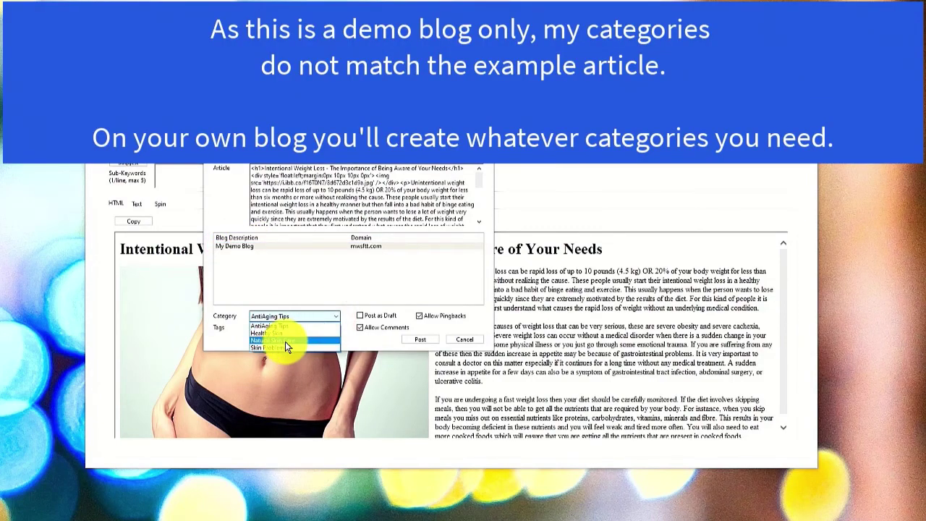
left_click(284, 342)
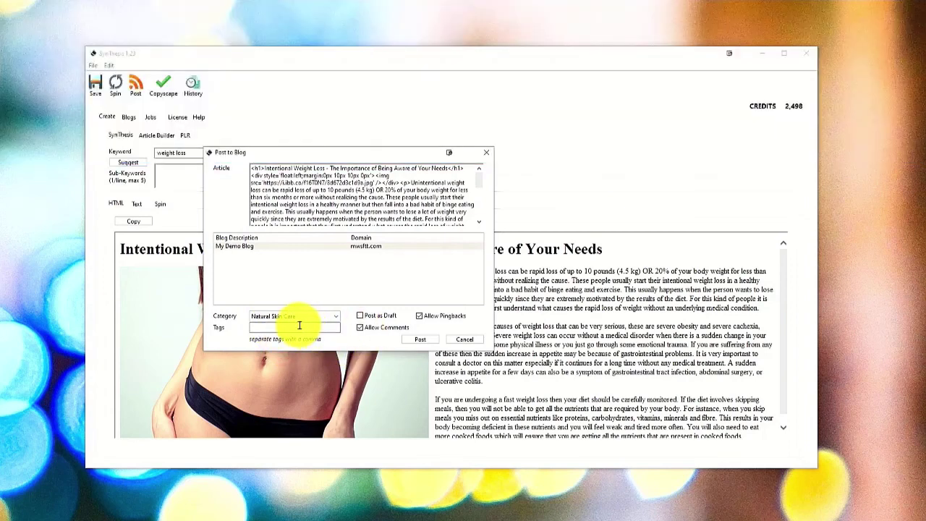
left_click(361, 327)
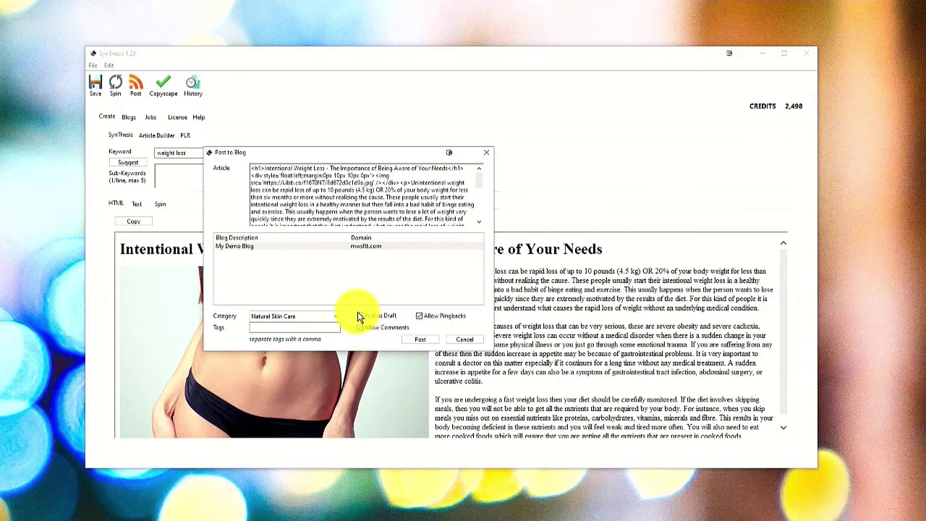
left_click(418, 337)
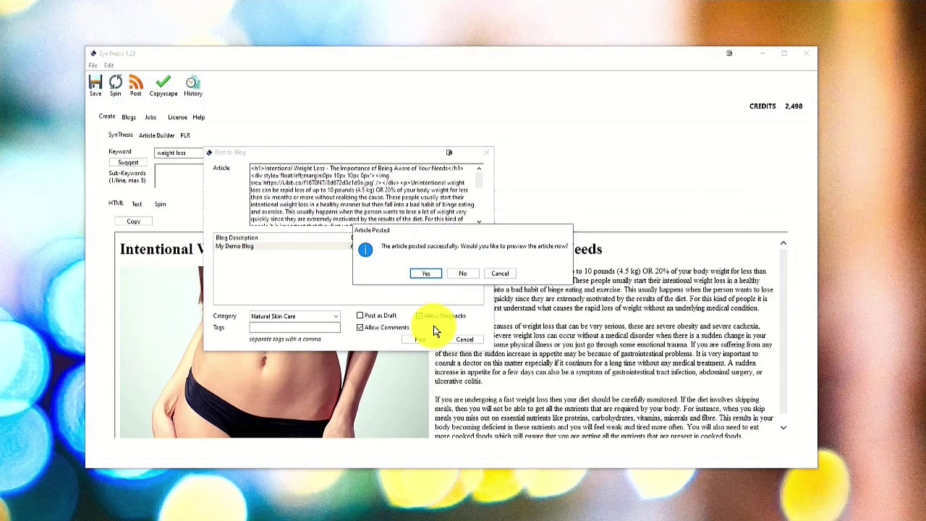
Step: Scroll through the live article on the Skin Care site, then view SynThesis's empty jobs list
left_click(427, 273)
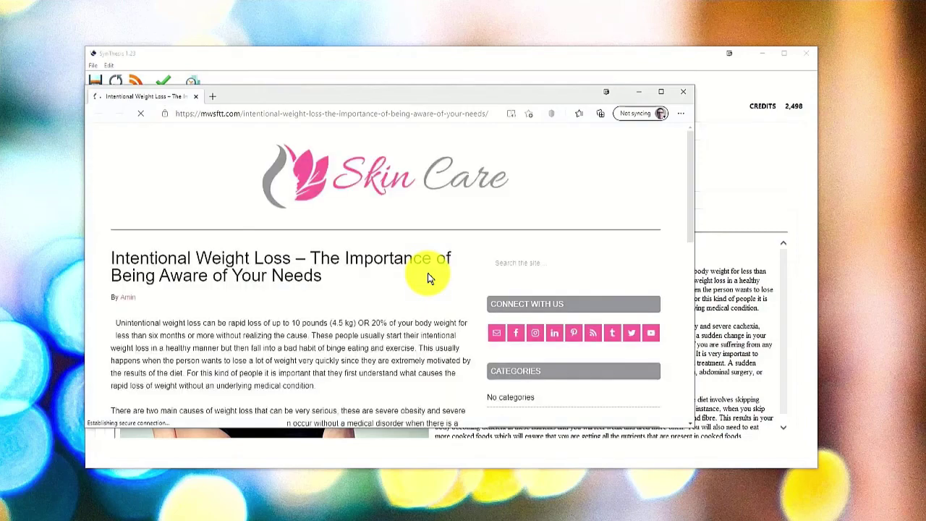
scroll(428, 288, "down", 3)
scroll(427, 299, "down", 5)
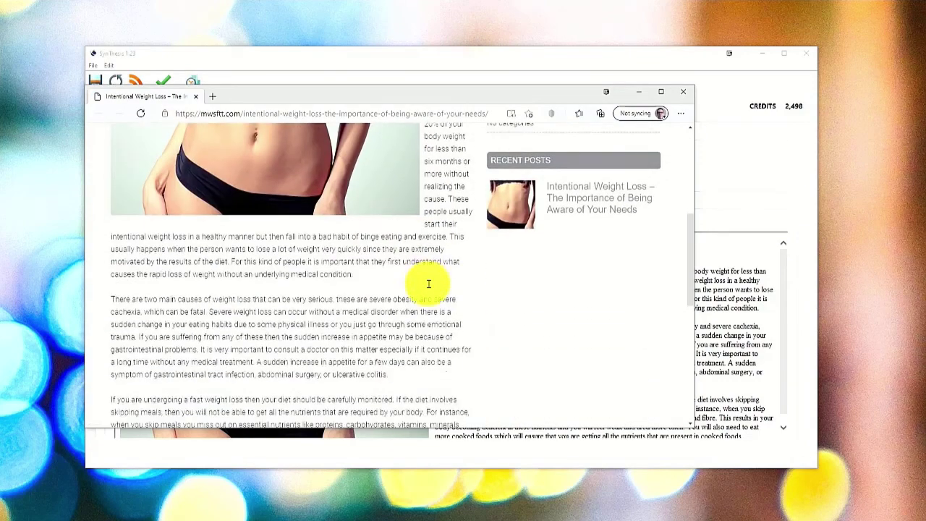
scroll(424, 283, "down", 5)
scroll(471, 231, "up", 2)
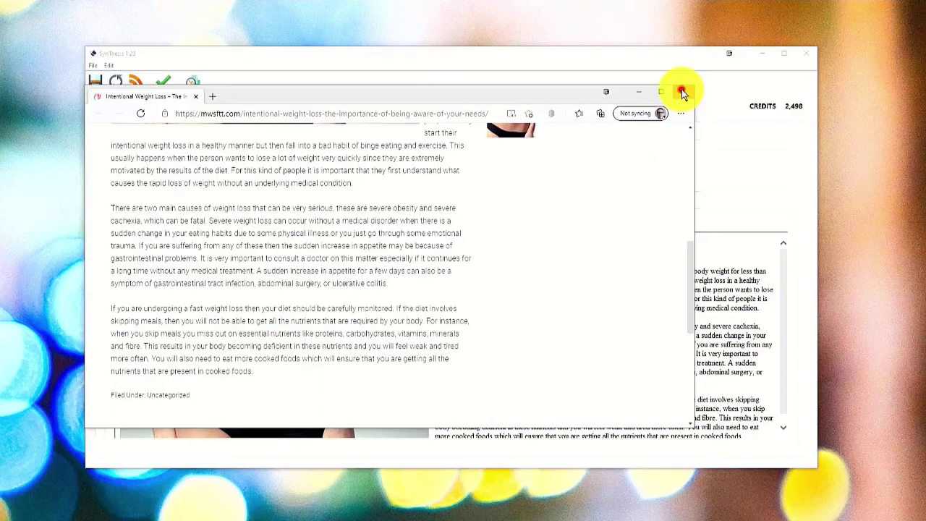
left_click(683, 91)
left_click(151, 117)
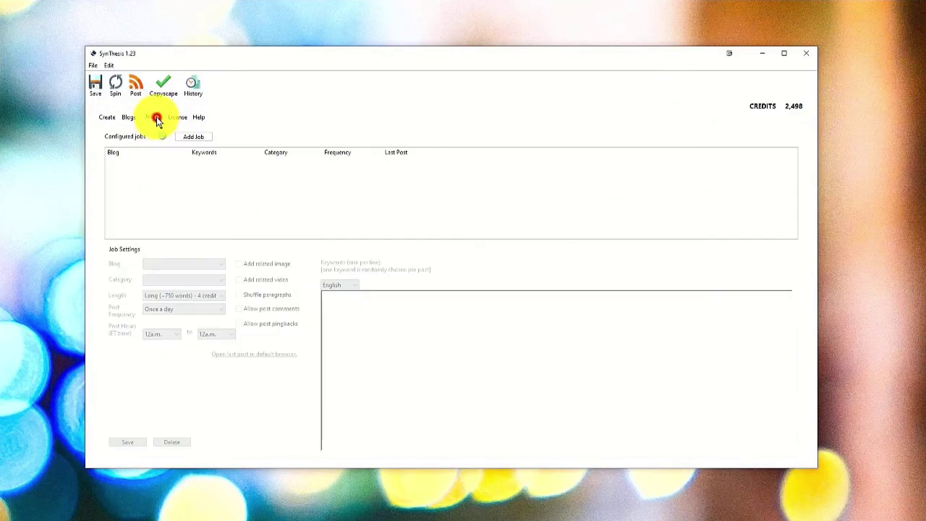